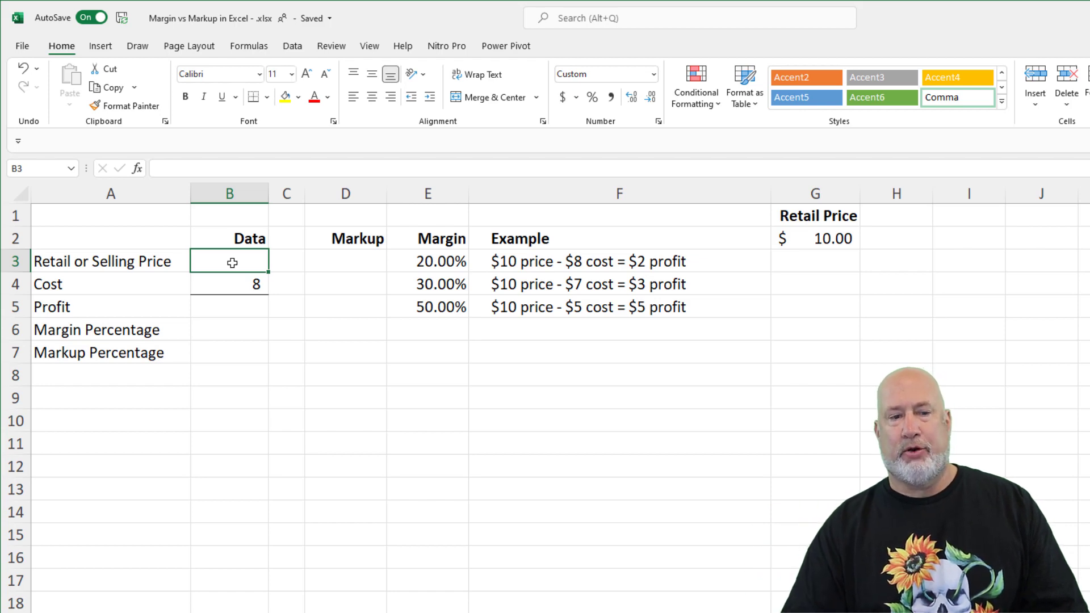
Enter a selling price of 10 in B3 and check the cost of 8 in B4.
{"action": "type", "text": "10"}
{"action": "key", "text": "Return"}
{"action": "left_click", "coordinate": [232, 263]}
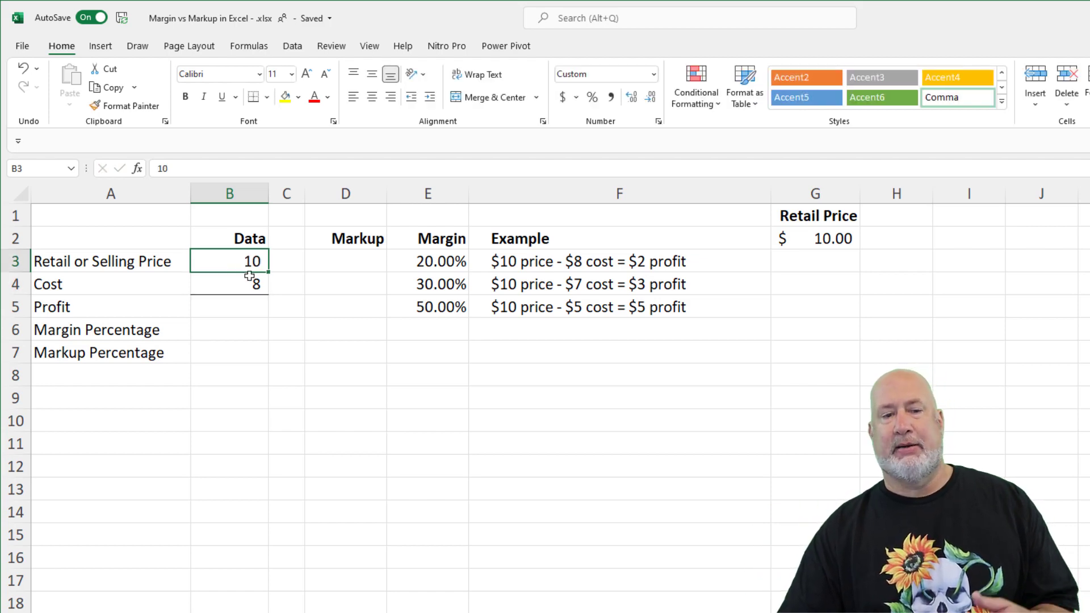
{"action": "left_click", "coordinate": [249, 283]}
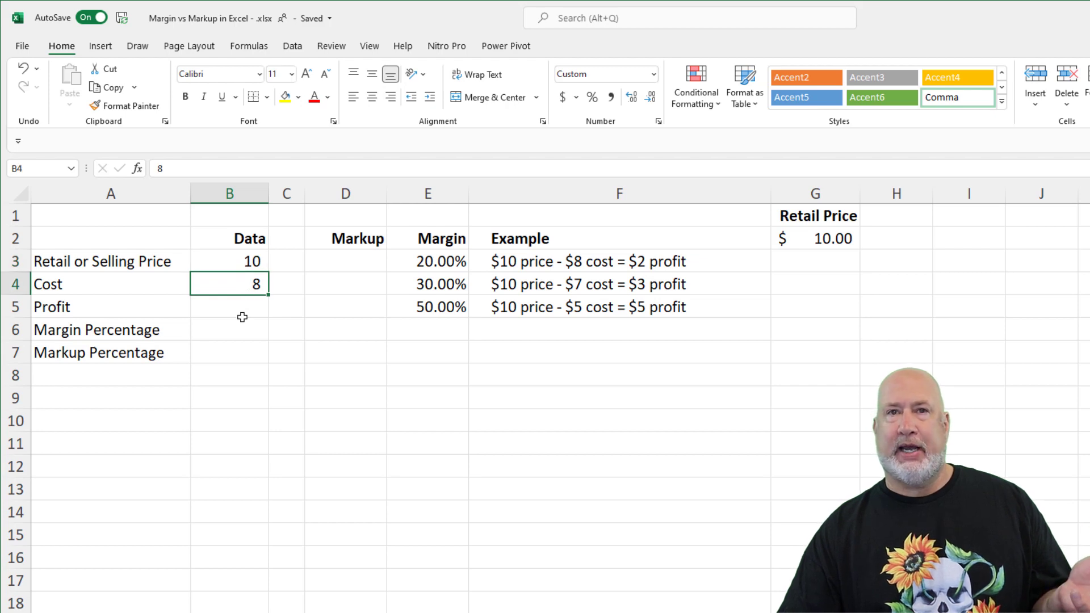
Enter the profit formula =B3-B4 in B5, giving 2.
{"action": "left_click", "coordinate": [249, 305]}
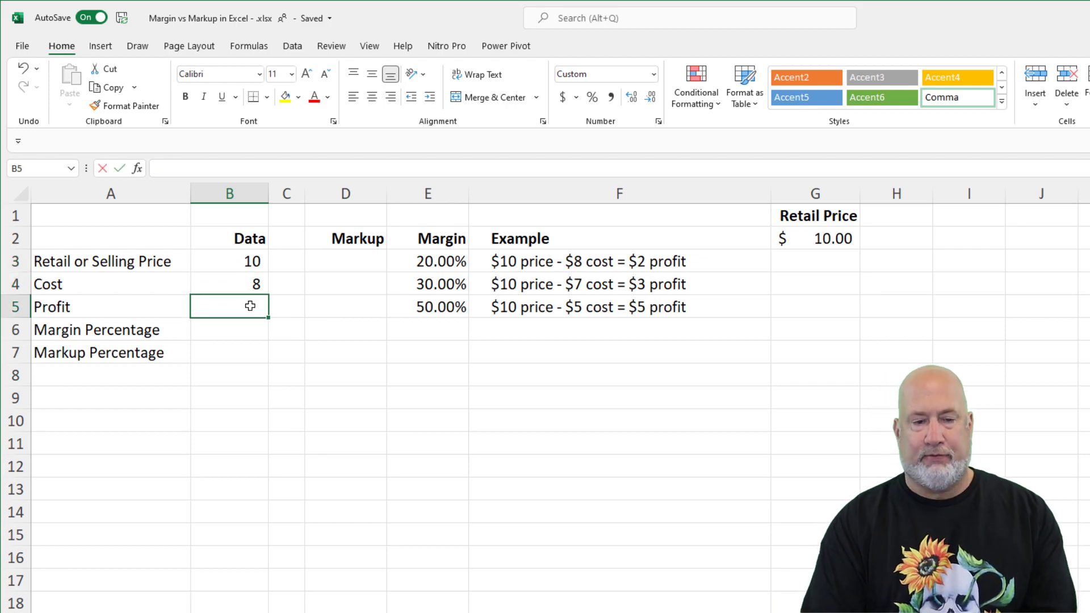
{"action": "type", "text": "="}
{"action": "key", "text": "Up"}
{"action": "key", "text": "Up"}
{"action": "type", "text": "-"}
{"action": "key", "text": "Up"}
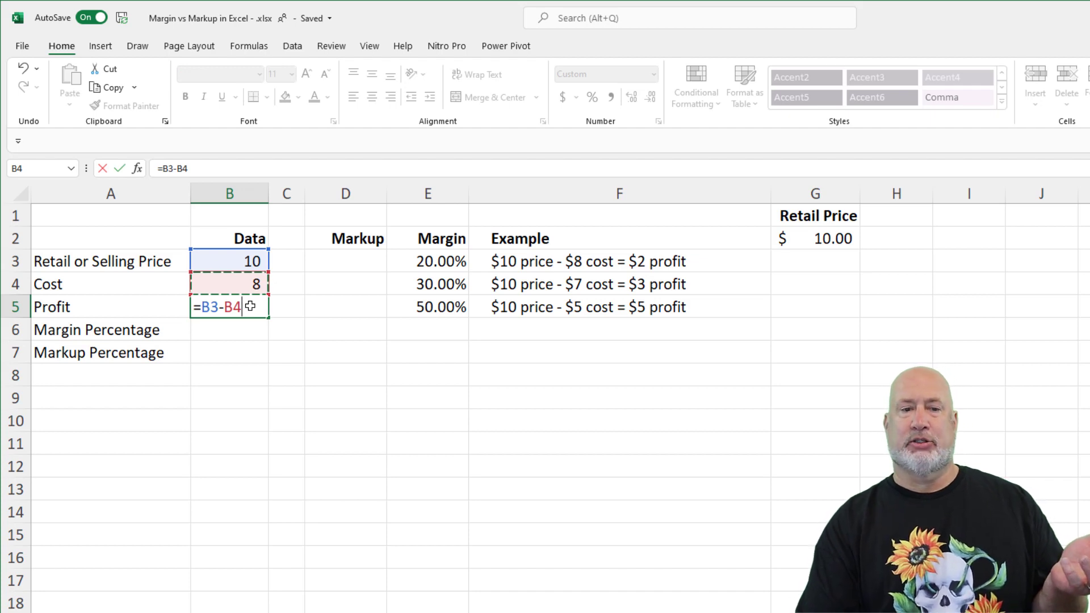
{"action": "key", "text": "ctrl+Return"}
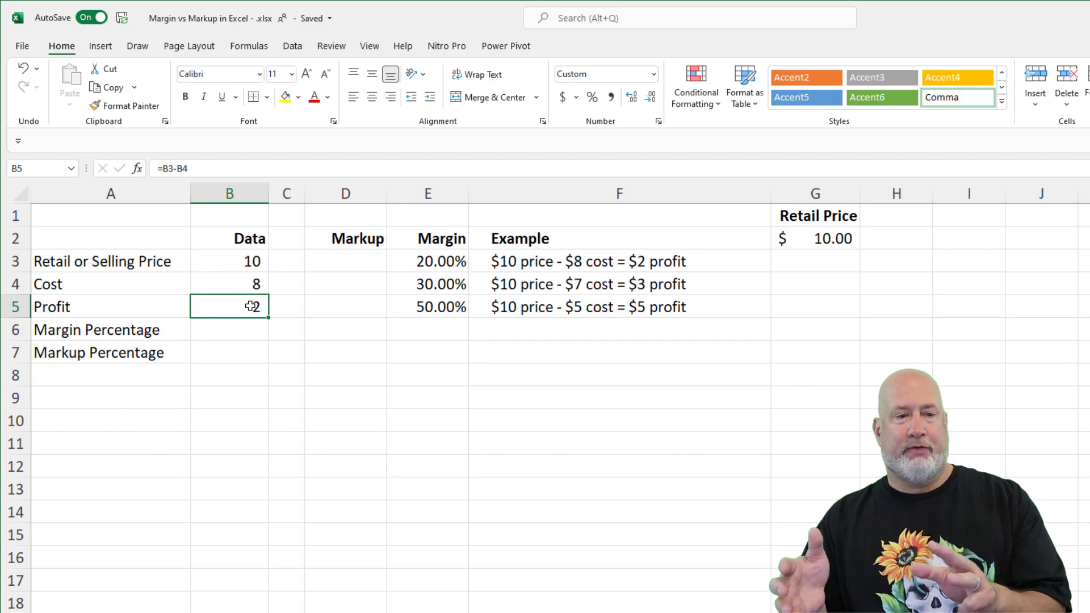
{"action": "key", "text": "Down"}
{"action": "key", "text": "Down"}
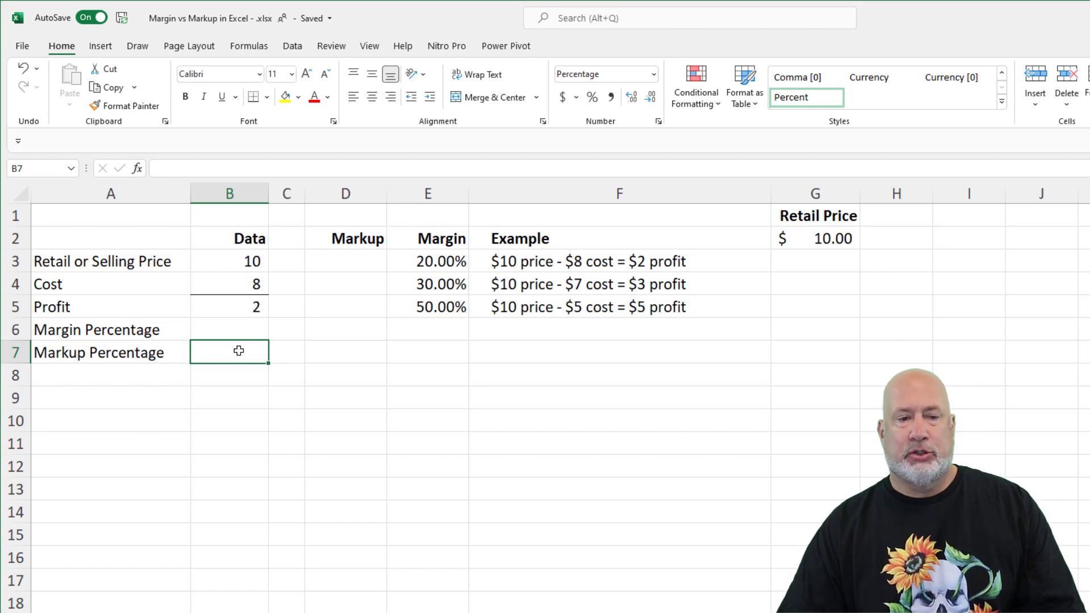
Enter =B5/B3 in B6 so the margin percentage shows 20.00%.
{"action": "left_click", "coordinate": [250, 328]}
{"action": "type", "text": "="}
{"action": "key", "text": "Up"}
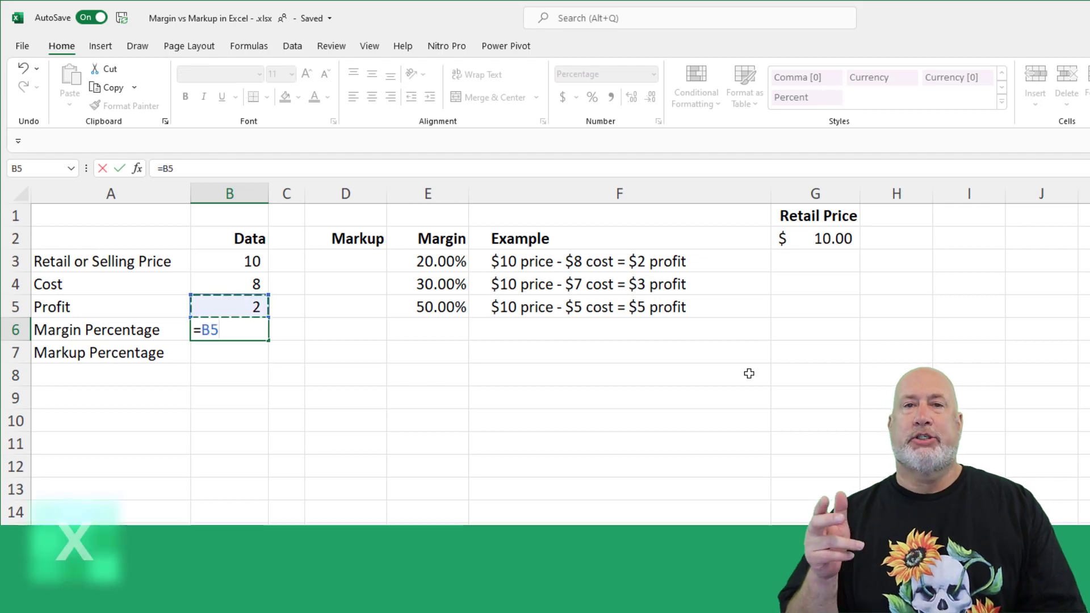
{"action": "type", "text": "/"}
{"action": "key", "text": "Up"}
{"action": "key", "text": "Up"}
{"action": "key", "text": "Up"}
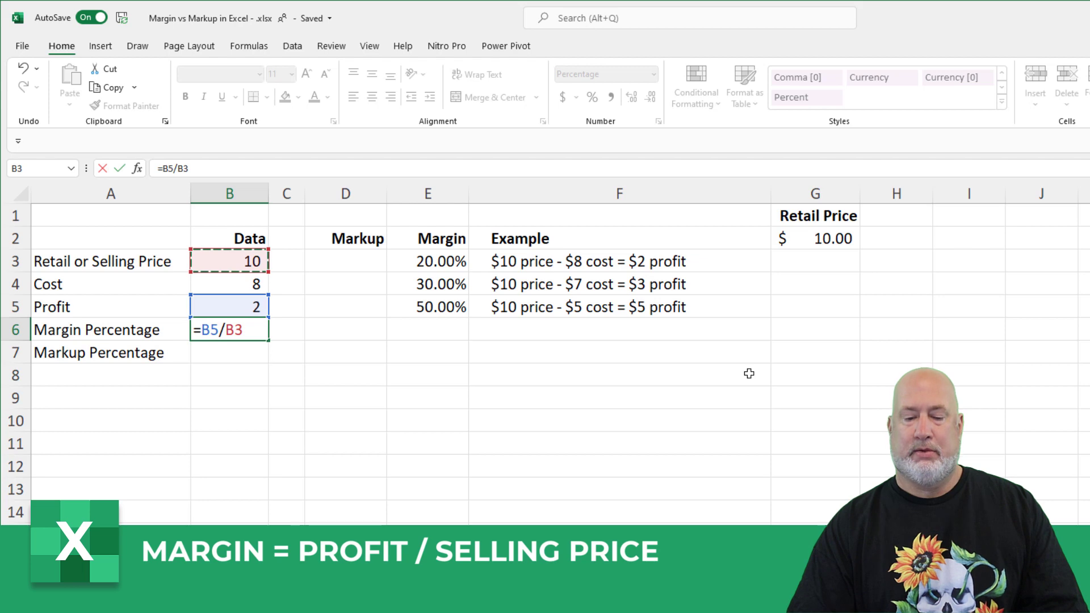
{"action": "key", "text": "ctrl+Return"}
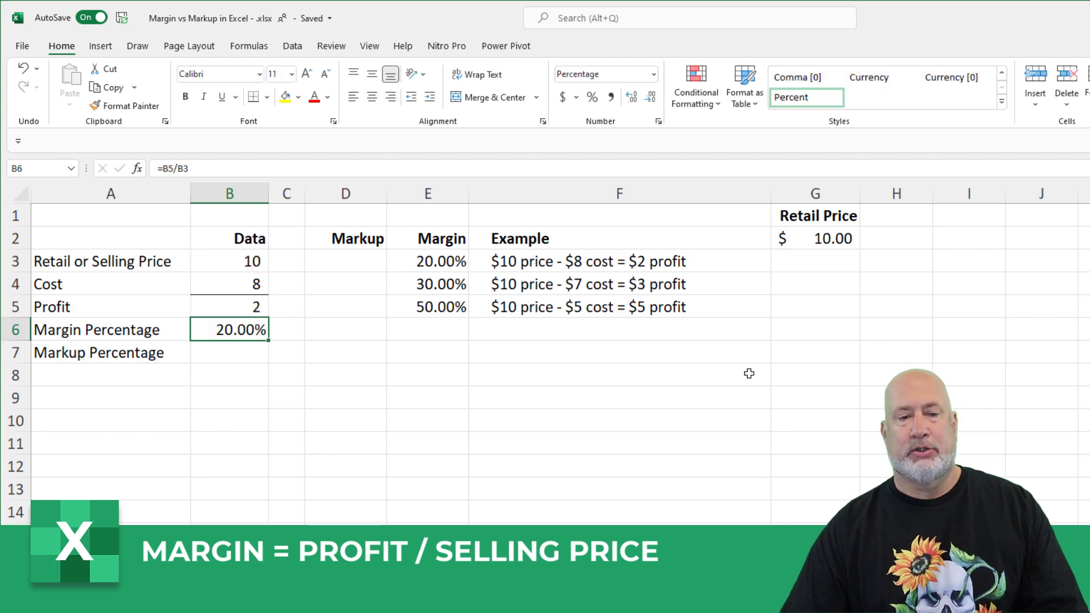
{"action": "left_click", "coordinate": [254, 349]}
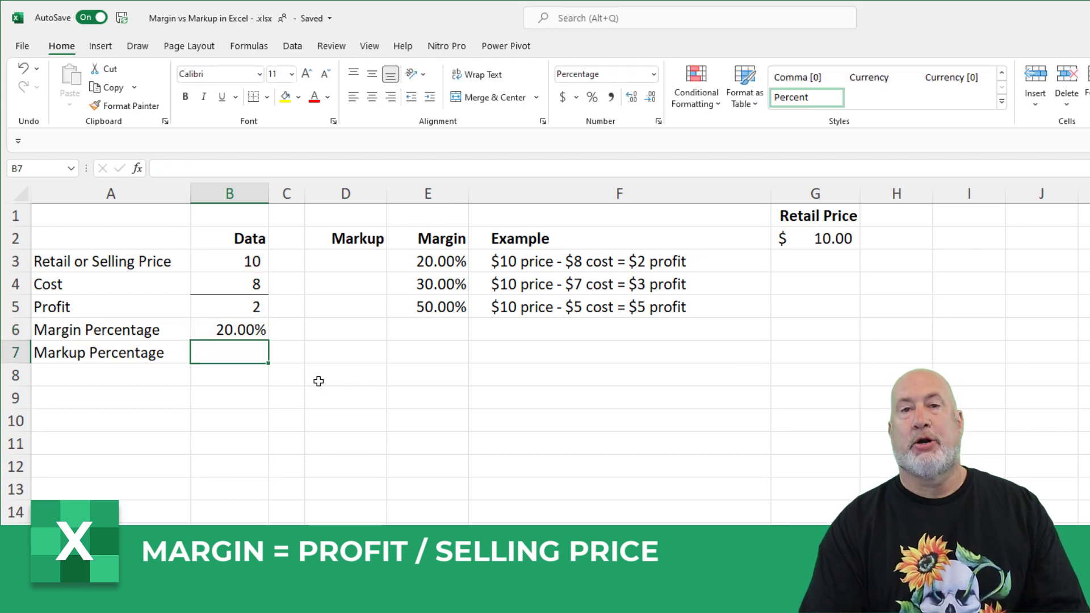
Enter =B5/B4 in B7 so the markup percentage shows 25.00%.
{"action": "type", "text": "="}
{"action": "key", "text": "Up"}
{"action": "key", "text": "Up"}
{"action": "type", "text": "/"}
{"action": "key", "text": "Up"}
{"action": "key", "text": "Up"}
{"action": "key", "text": "Up"}
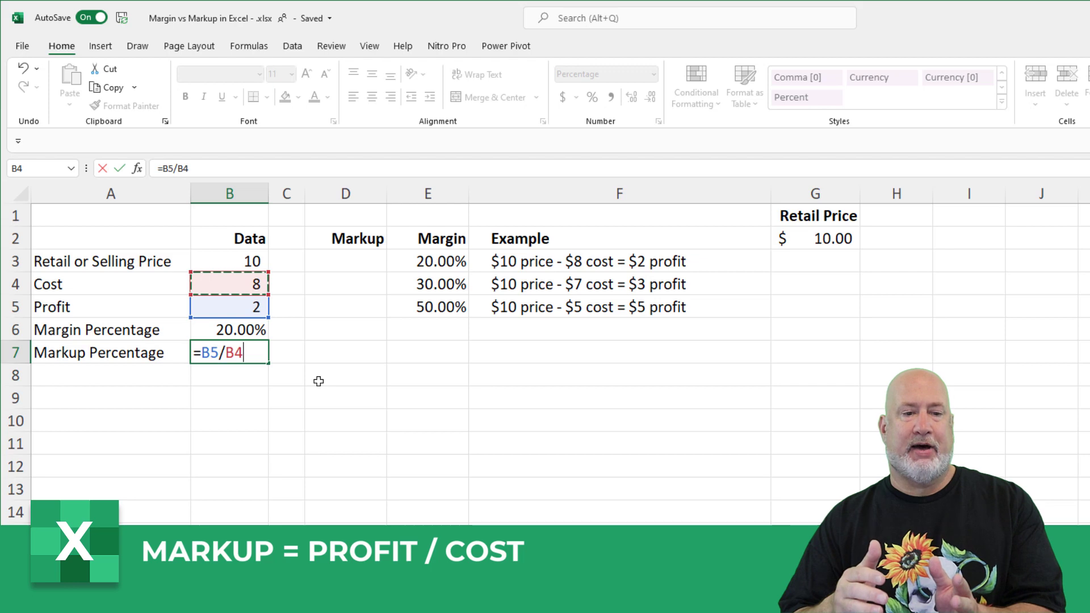
{"action": "key", "text": "ctrl+Return"}
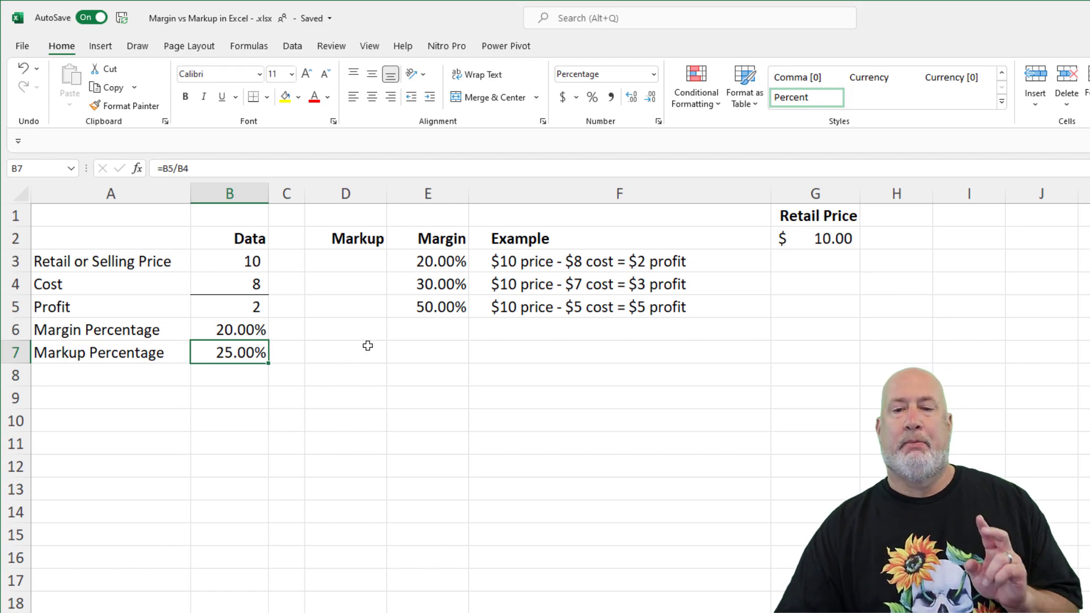
{"action": "left_click", "coordinate": [364, 258]}
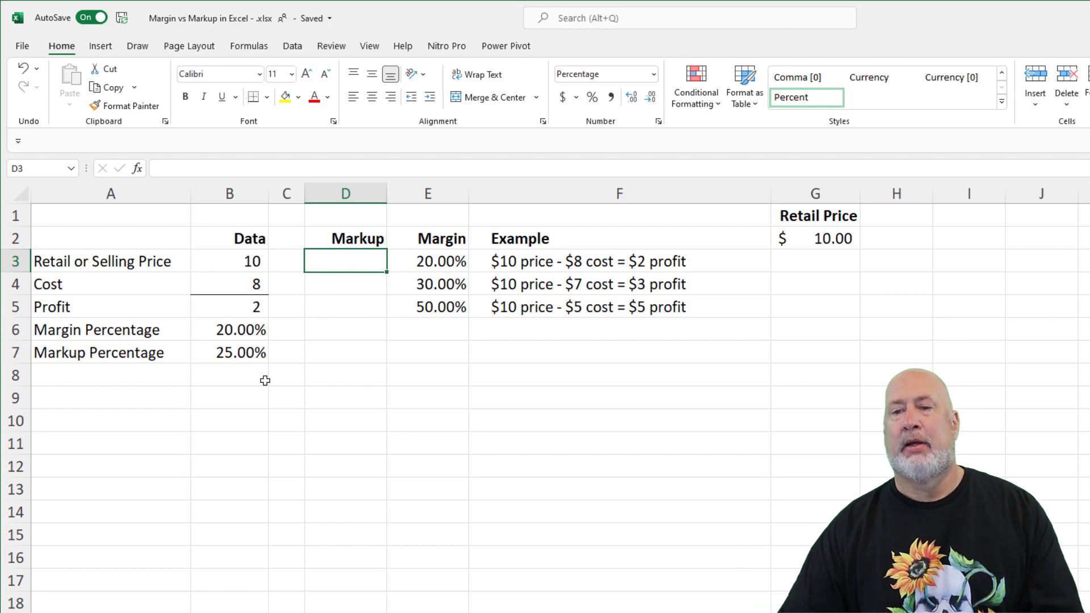
{"action": "left_click", "coordinate": [797, 241]}
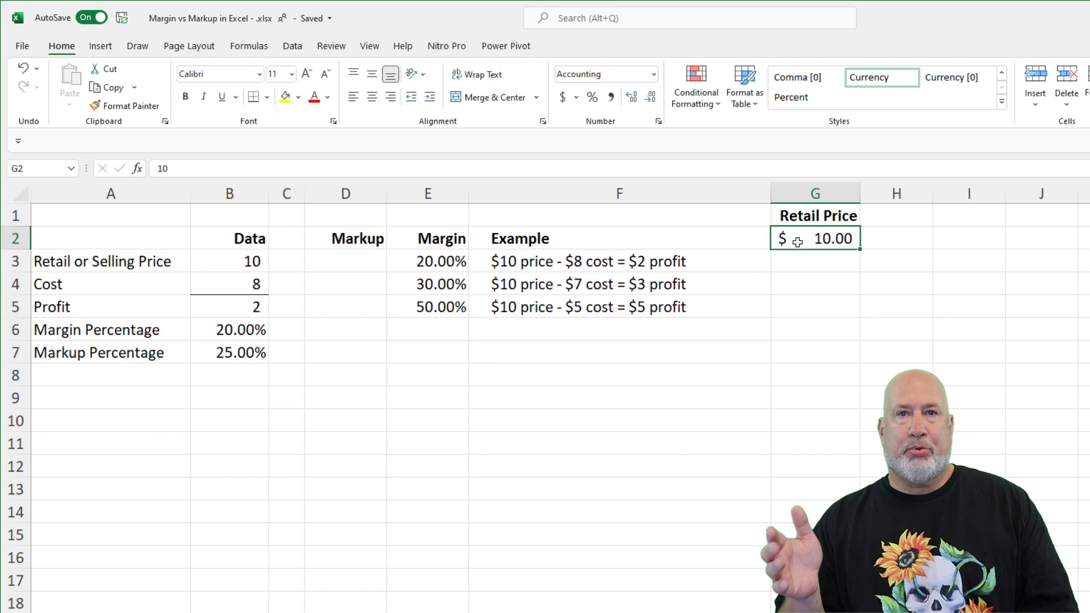
{"action": "left_click", "coordinate": [596, 262]}
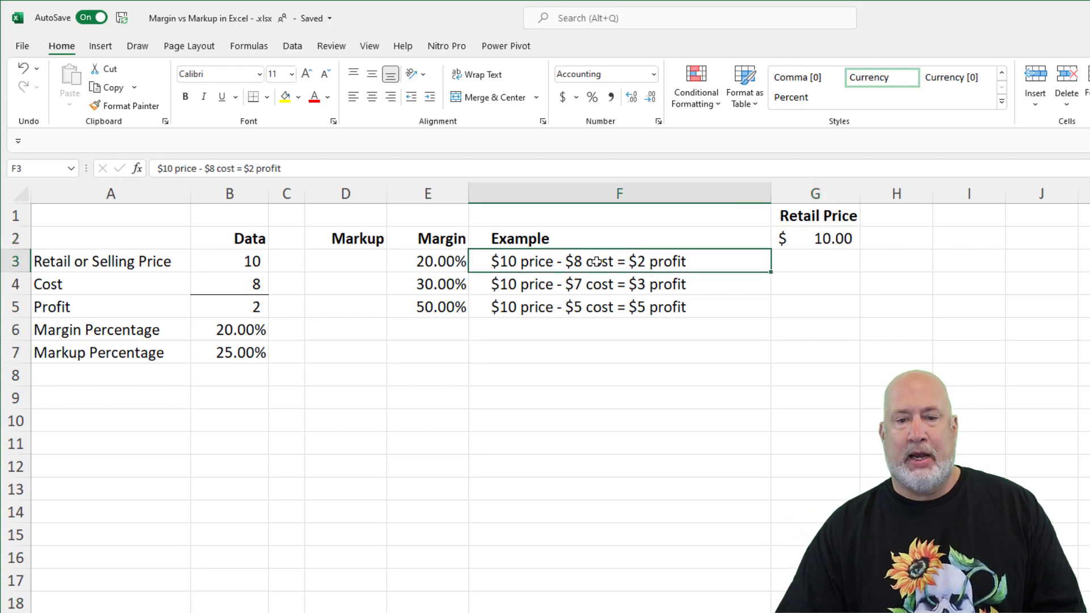
{"action": "left_click", "coordinate": [597, 289]}
{"action": "left_click", "coordinate": [596, 308]}
{"action": "left_click", "coordinate": [595, 266]}
{"action": "left_click", "coordinate": [593, 286]}
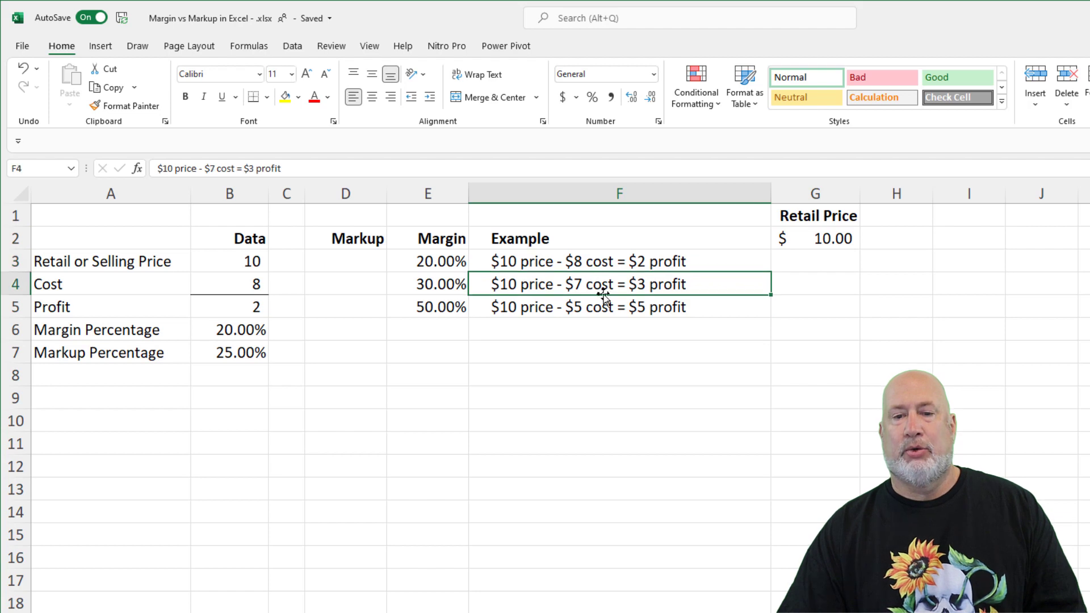
{"action": "left_click", "coordinate": [601, 265]}
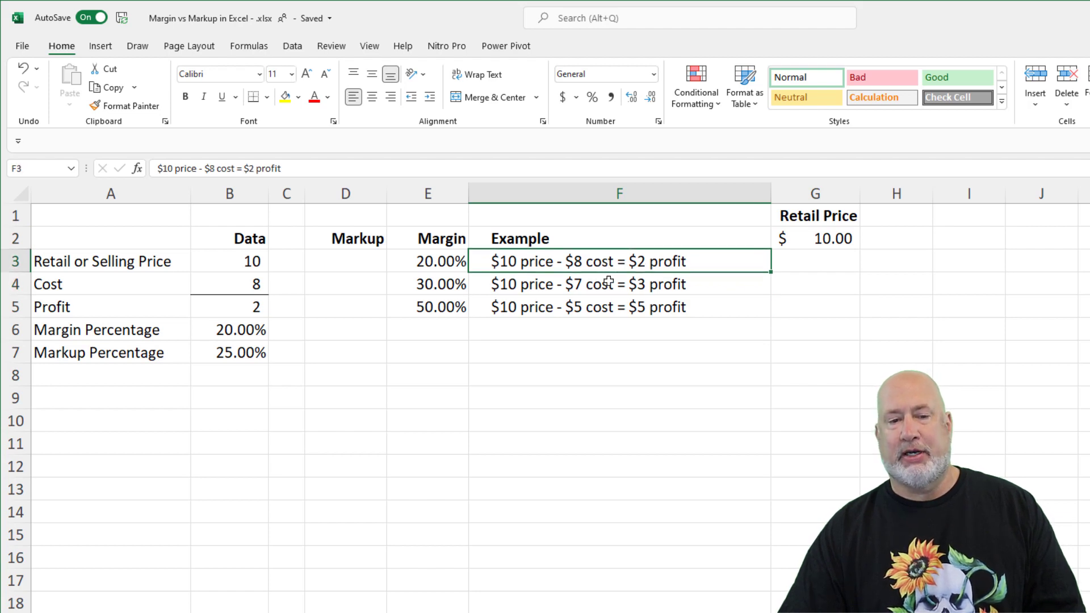
{"action": "left_click", "coordinate": [593, 285]}
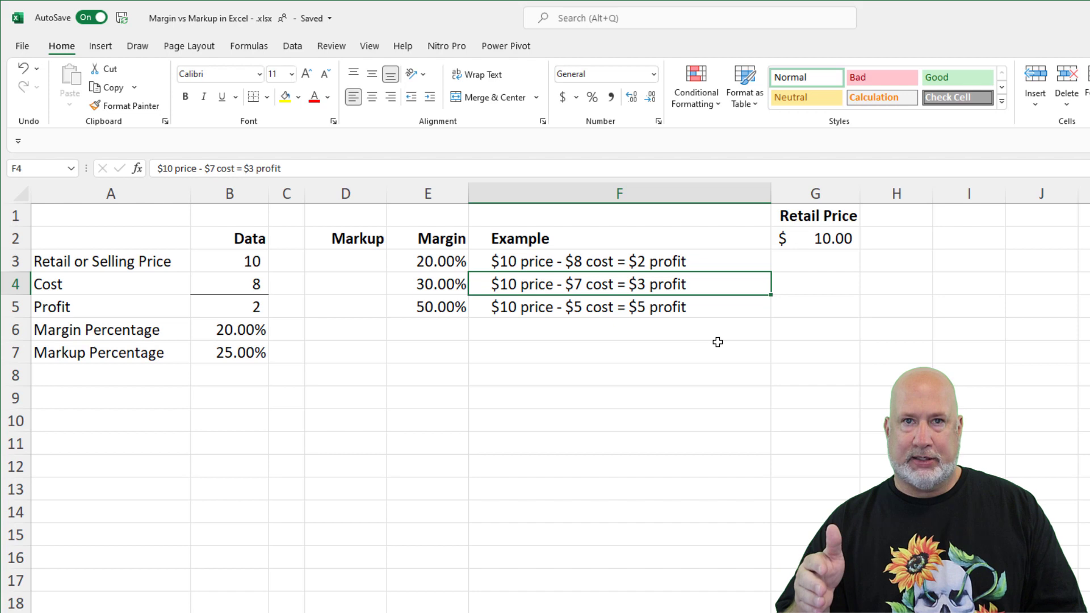
{"action": "left_click", "coordinate": [414, 286]}
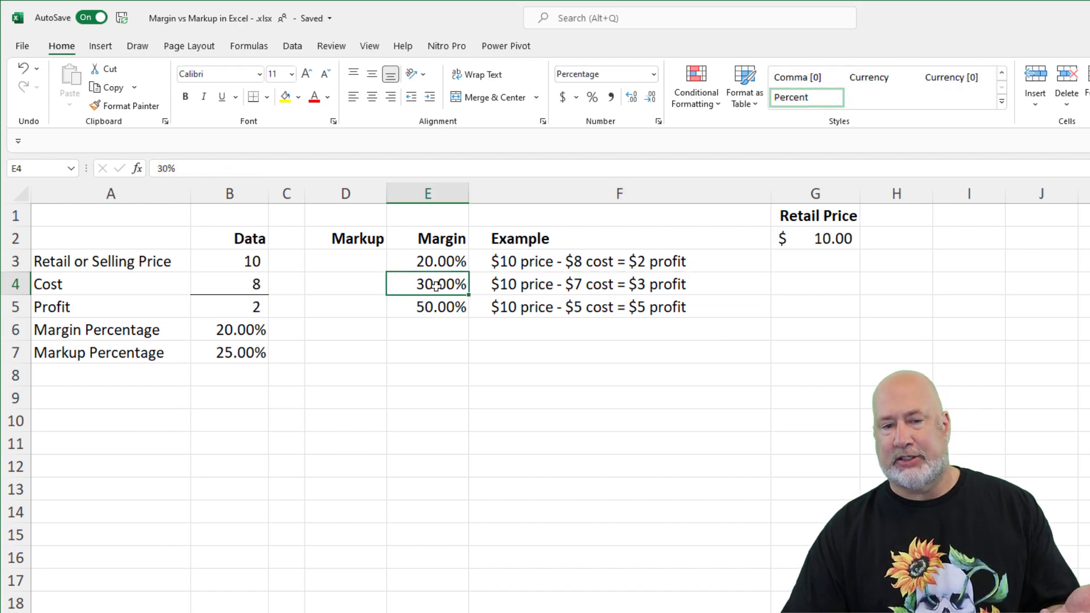
{"action": "left_click", "coordinate": [361, 262]}
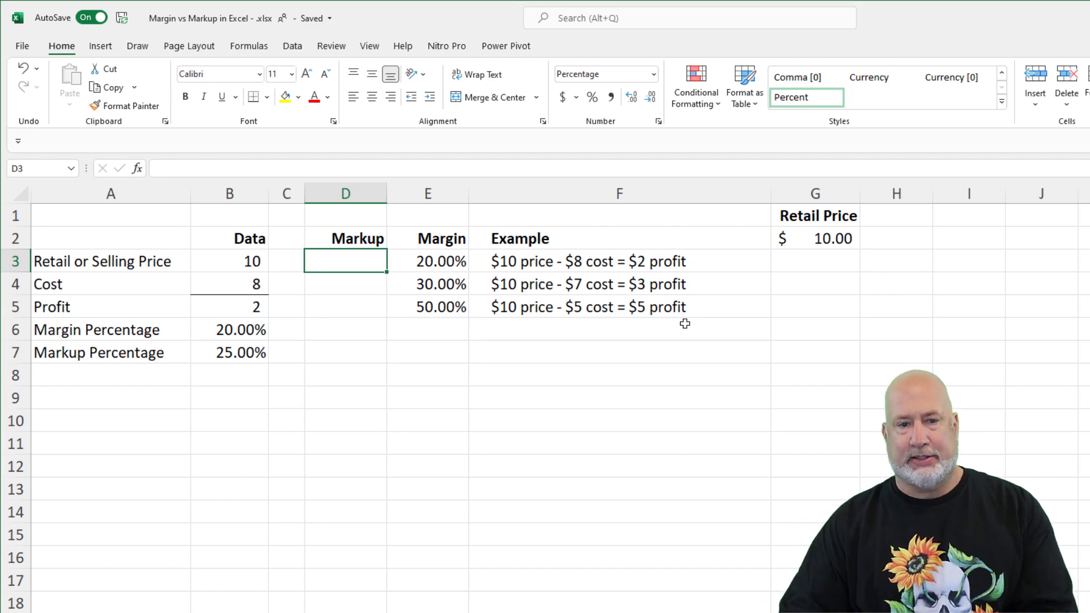
{"action": "type", "text": "=("}
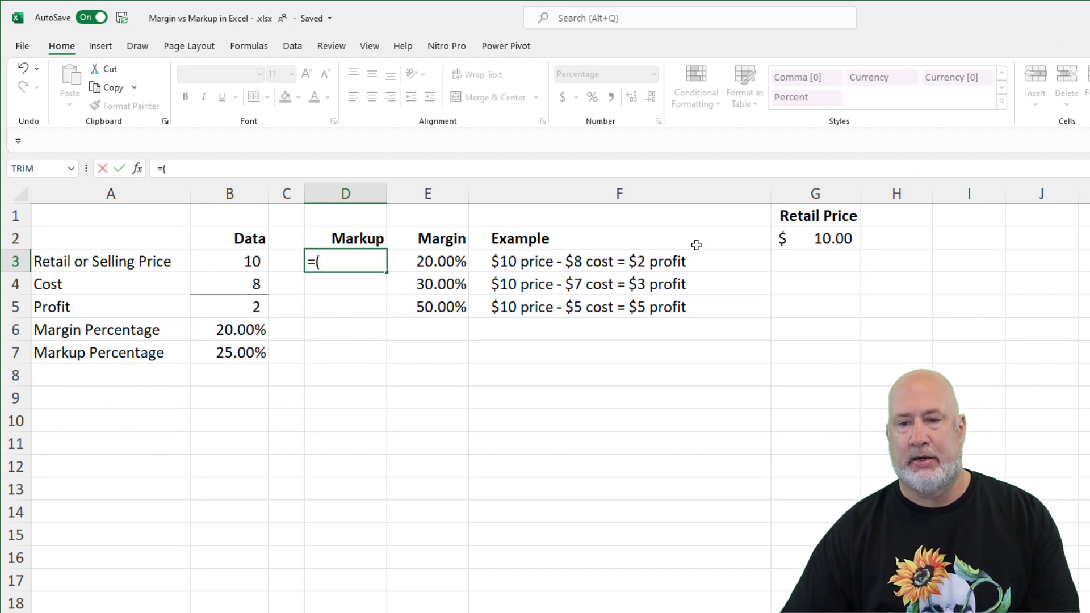
Enter =(G2*E3)/(G2-(1-E3)) in D3 and accept Excel's suggested correction.
{"action": "left_click", "coordinate": [820, 239]}
{"action": "type", "text": "*"}
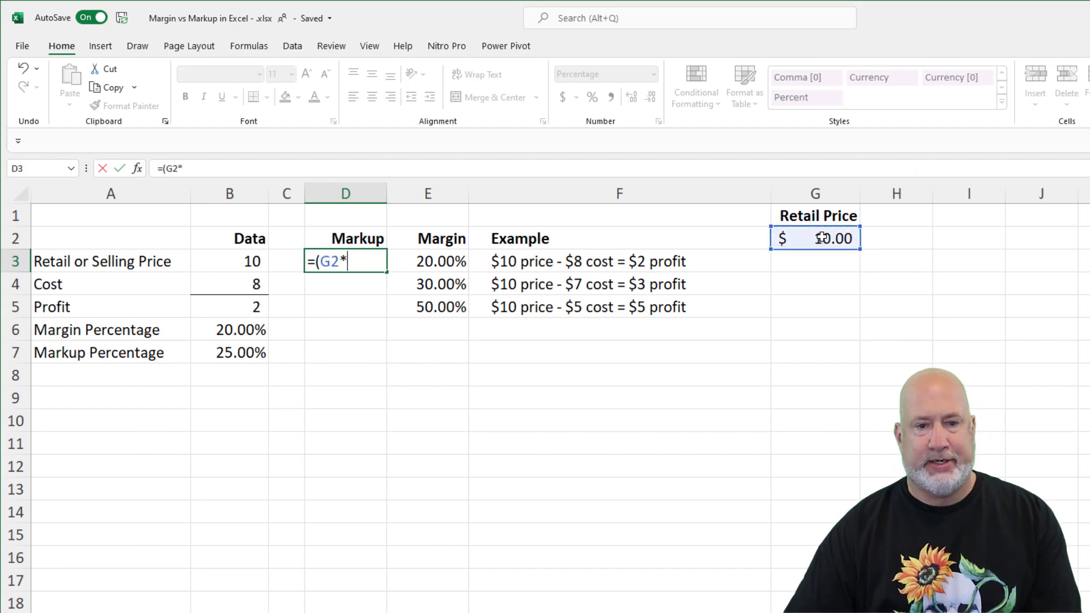
{"action": "left_click", "coordinate": [448, 262]}
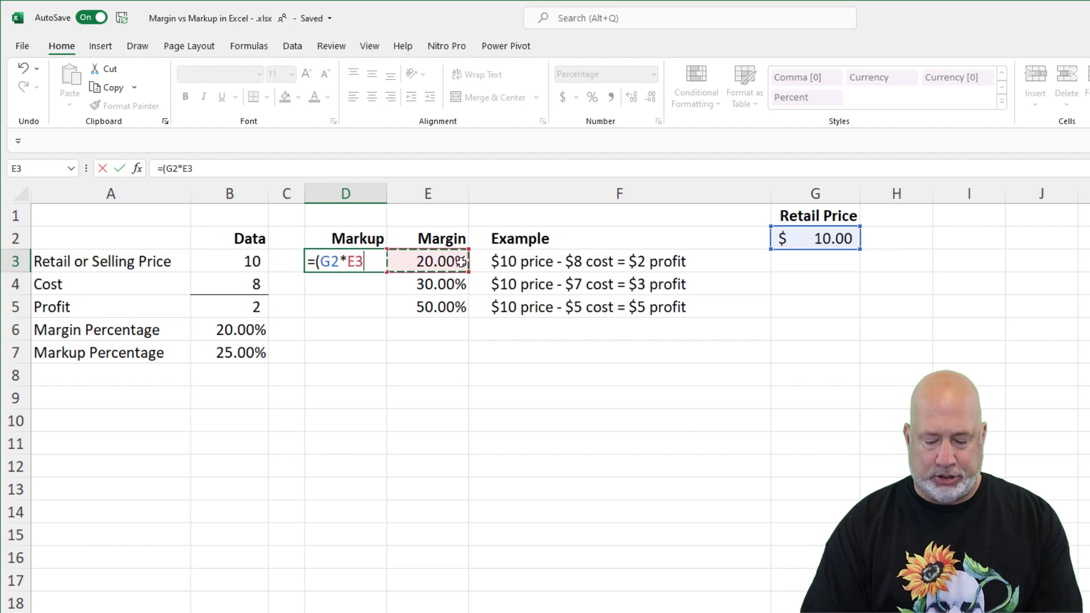
{"action": "type", "text": ")"}
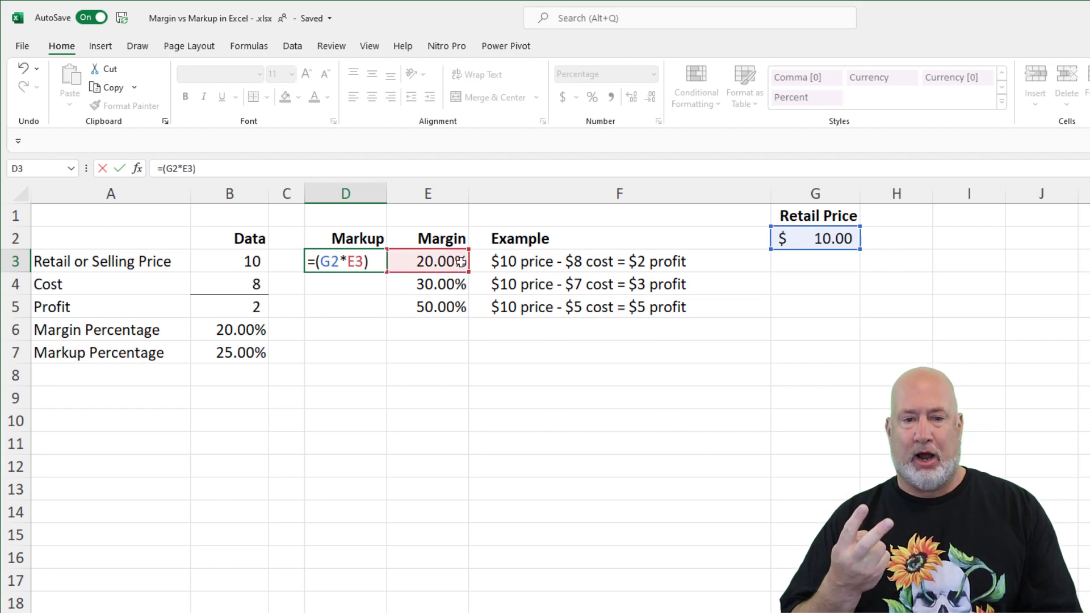
{"action": "type", "text": "/"}
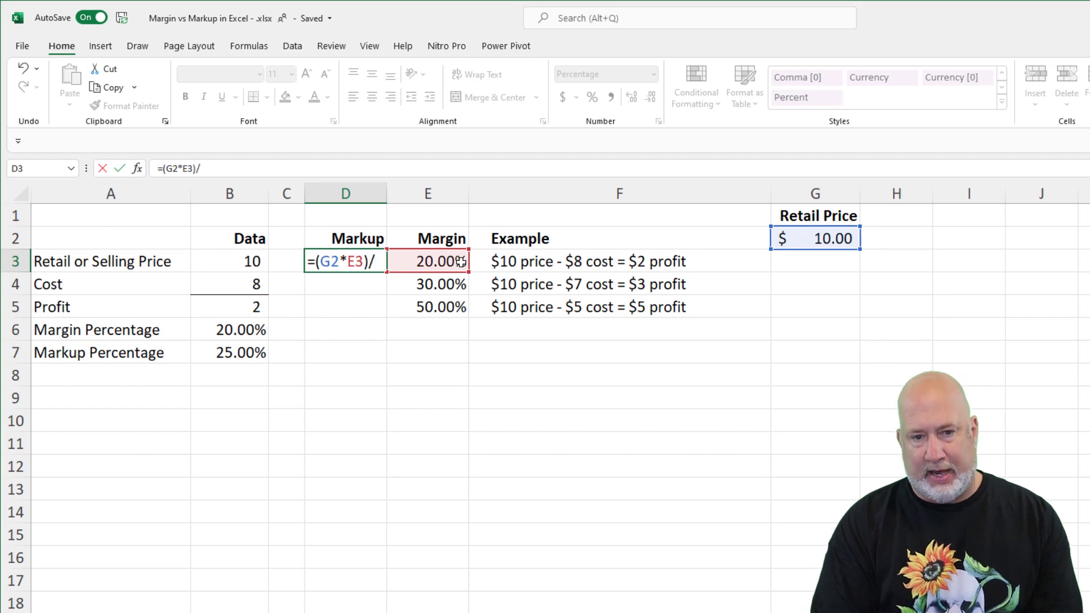
{"action": "type", "text": "("}
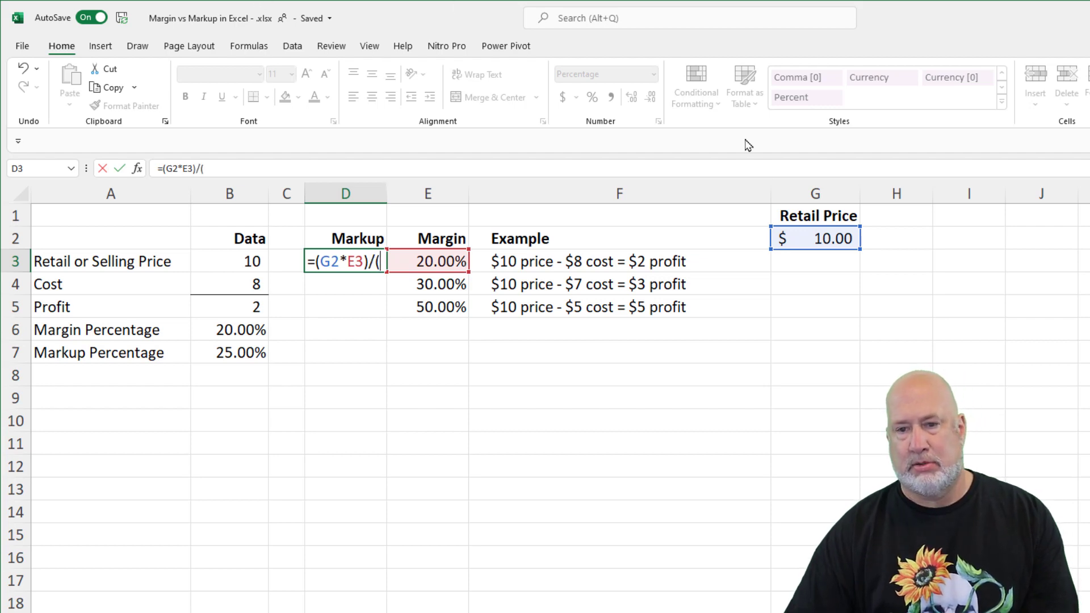
{"action": "left_click", "coordinate": [818, 244]}
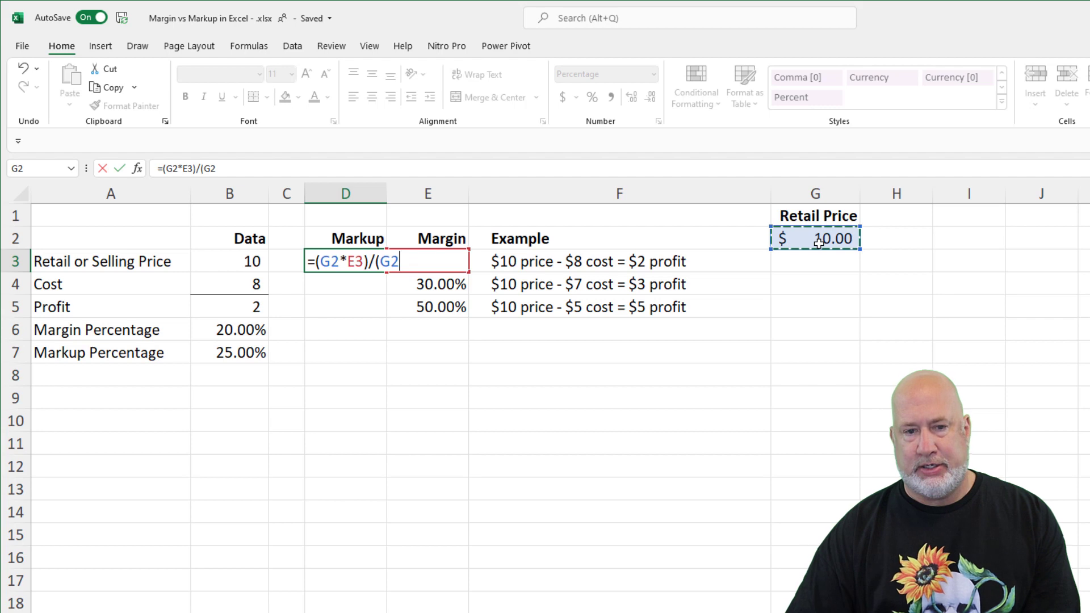
{"action": "type", "text": "-"}
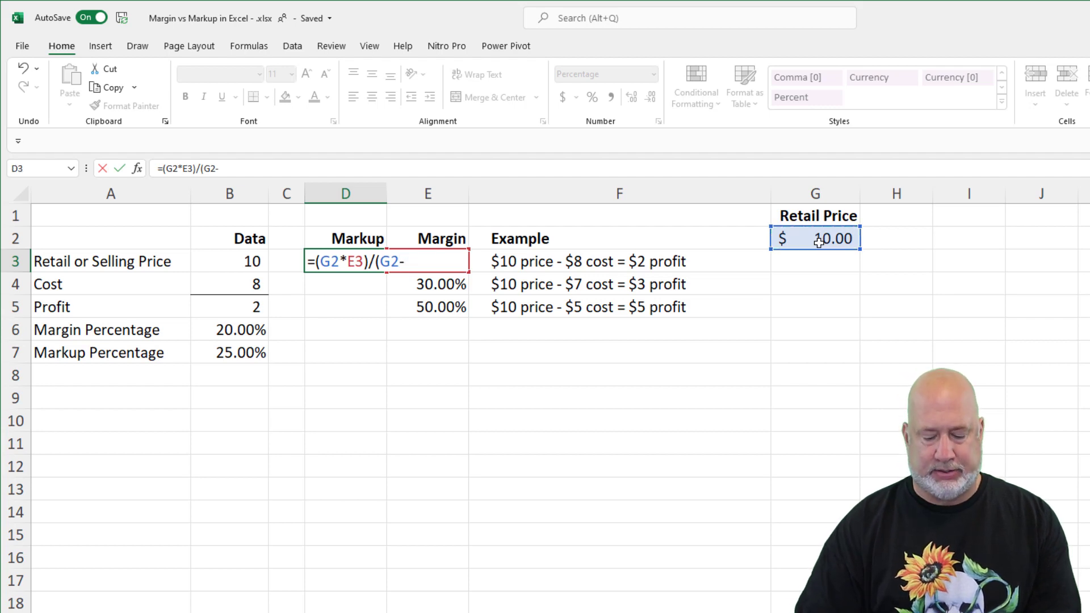
{"action": "type", "text": "(1-e3"}
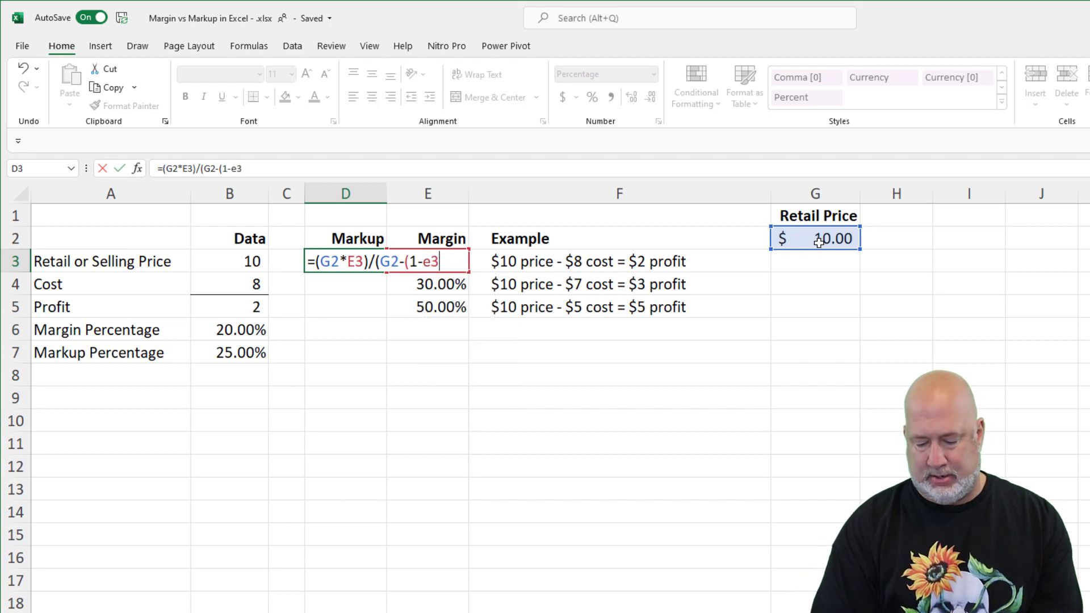
{"action": "type", "text": ")"}
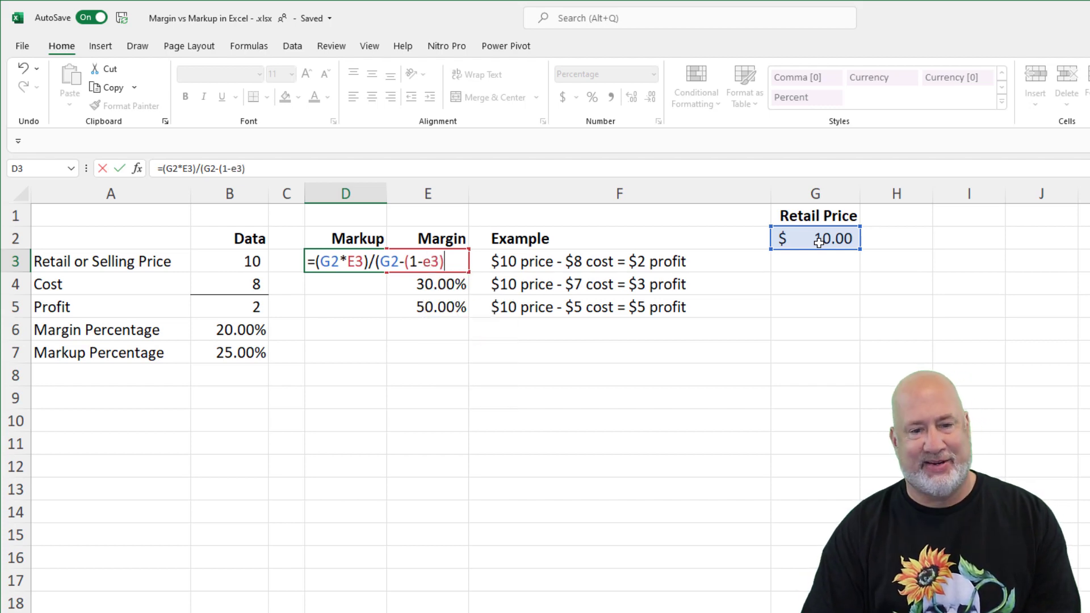
{"action": "key", "text": "Return"}
{"action": "key", "text": "Return"}
{"action": "key", "text": "Up"}
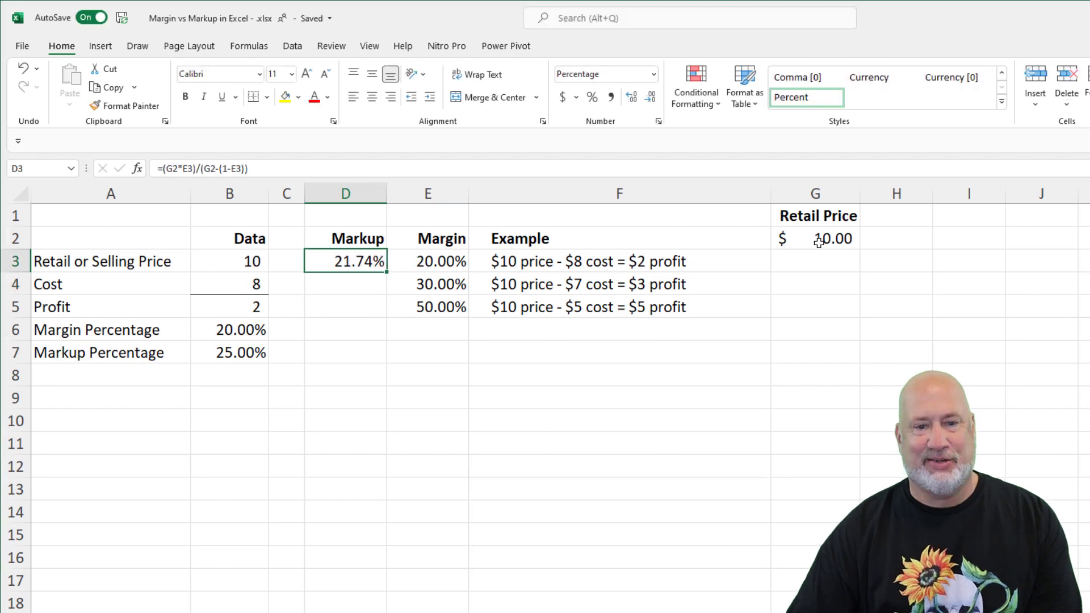
{"action": "left_click", "coordinate": [217, 169]}
Replace the minus after G2 with * so D3 shows a 25.00% markup.
{"action": "type", "text": "*"}
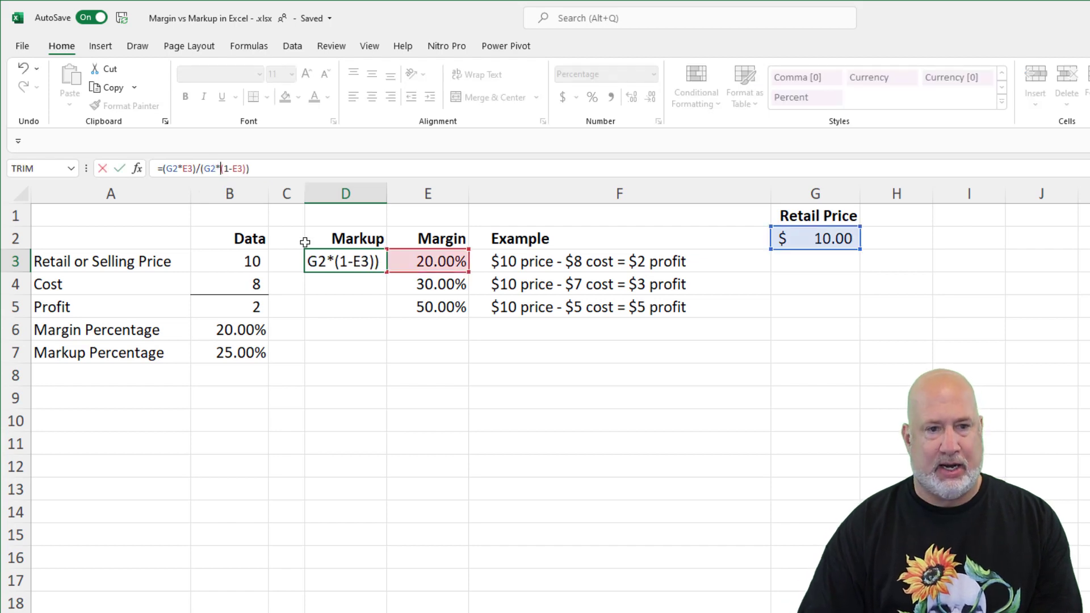
{"action": "key", "text": "Return"}
{"action": "key", "text": "Up"}
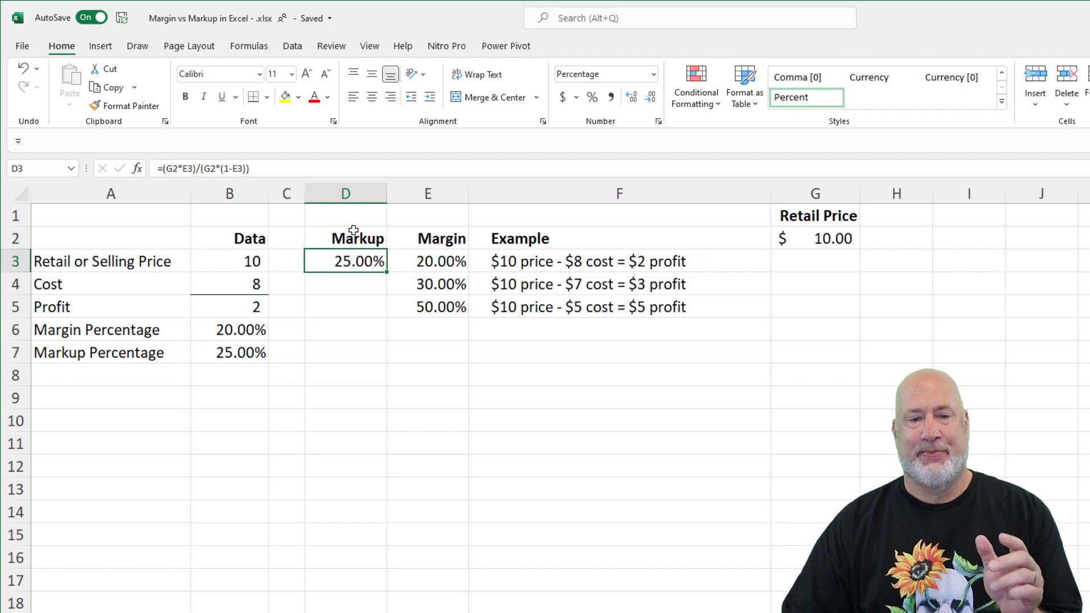
Lock both G2 references in the D3 formula to absolute $G$2.
{"action": "double_click", "coordinate": [376, 263]}
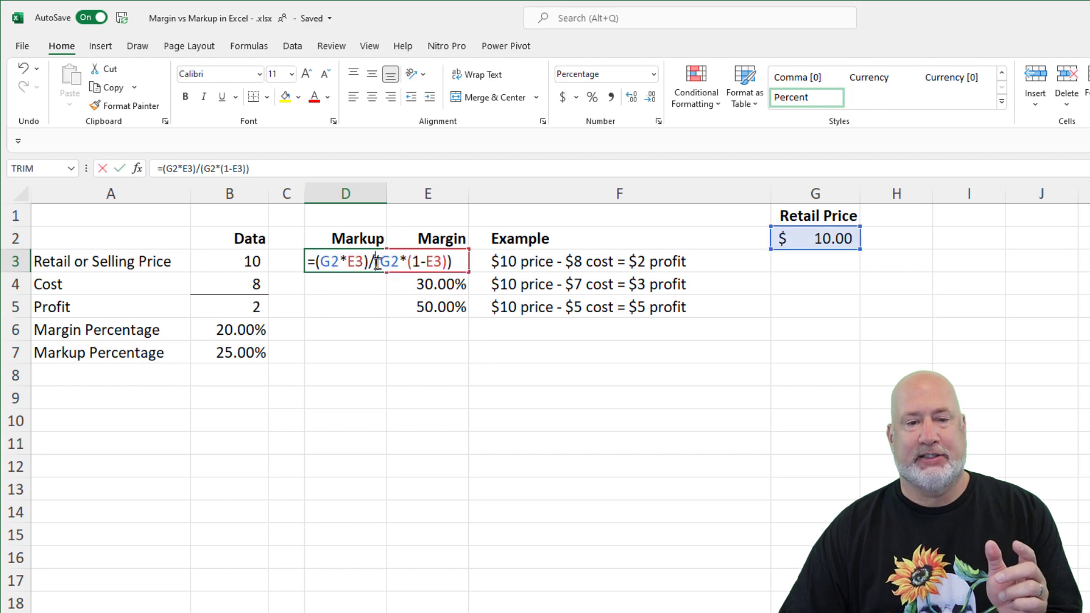
{"action": "left_click", "coordinate": [333, 263]}
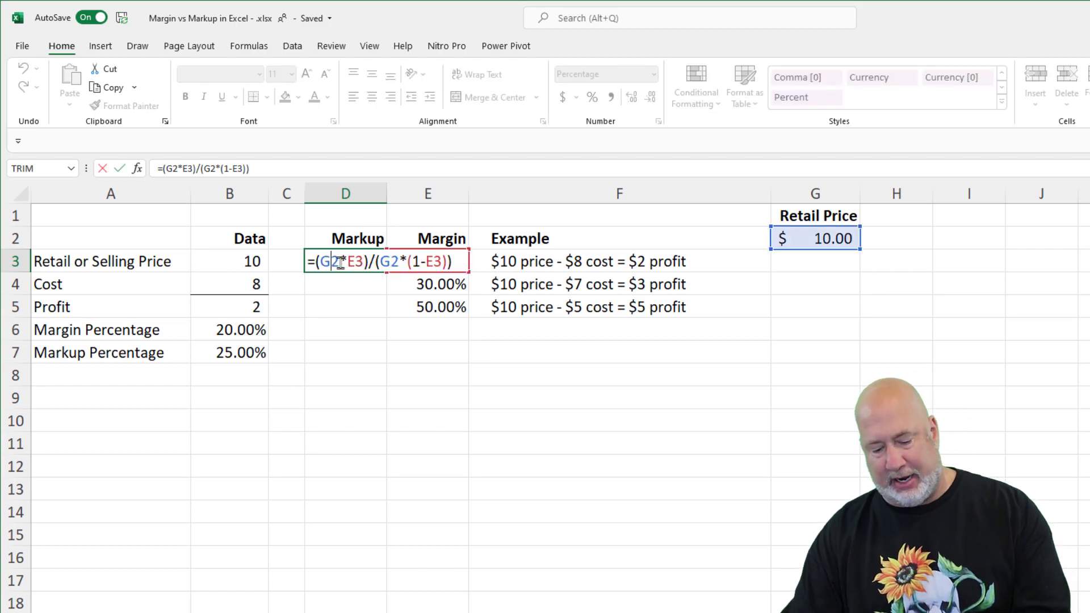
{"action": "key", "text": "F4"}
{"action": "left_click", "coordinate": [403, 258]}
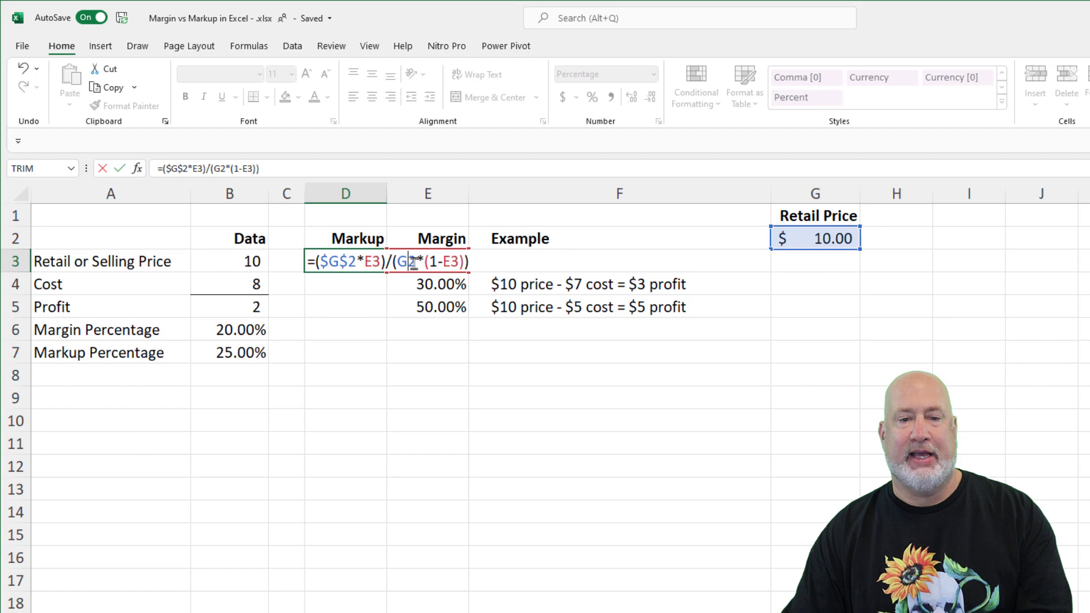
{"action": "key", "text": "F4"}
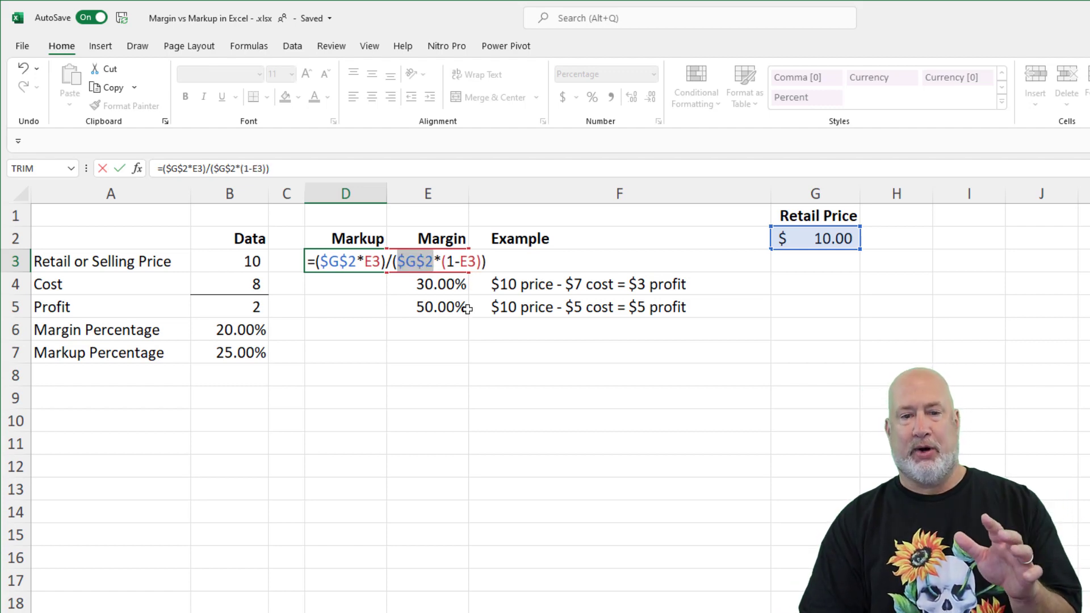
{"action": "key", "text": "Return"}
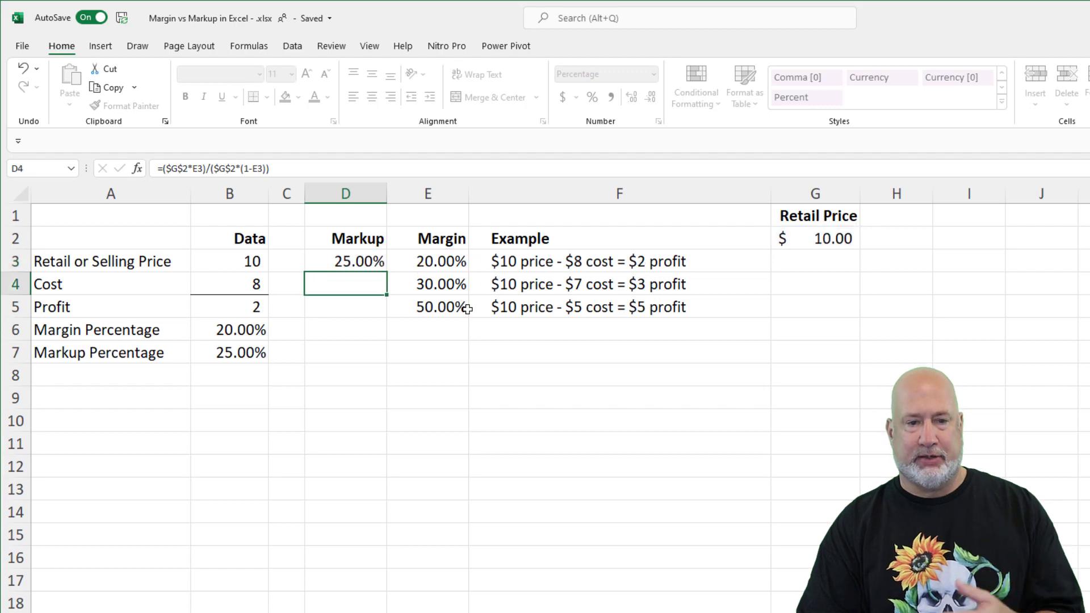
{"action": "key", "text": "Up"}
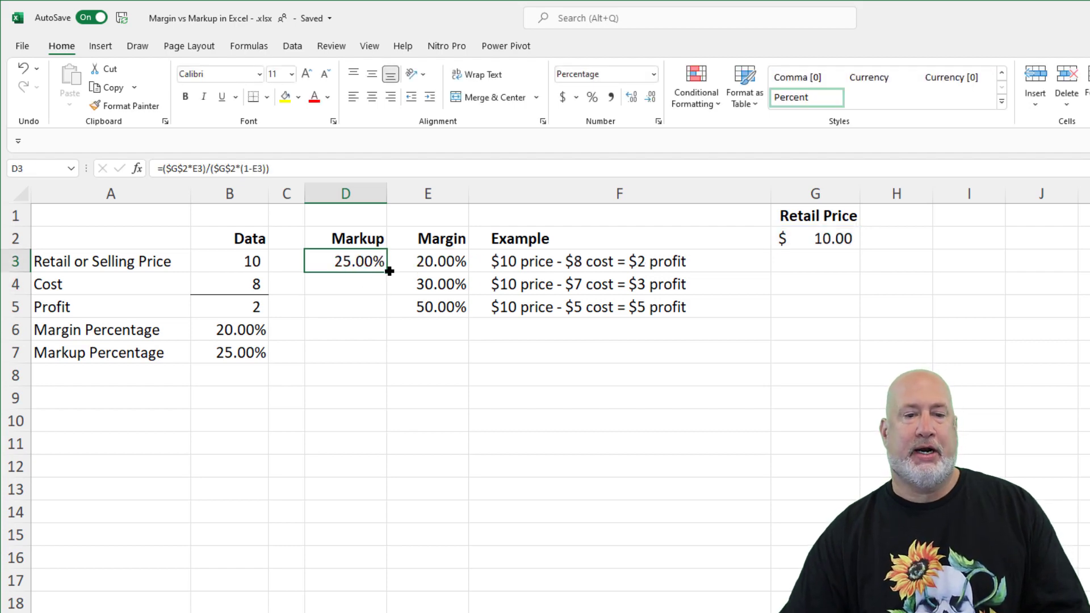
Fill the D3 markup formula down to D5, giving 42.86% and 100.00%.
{"action": "left_click_drag", "start_coordinate": [390, 272], "coordinate": [401, 317]}
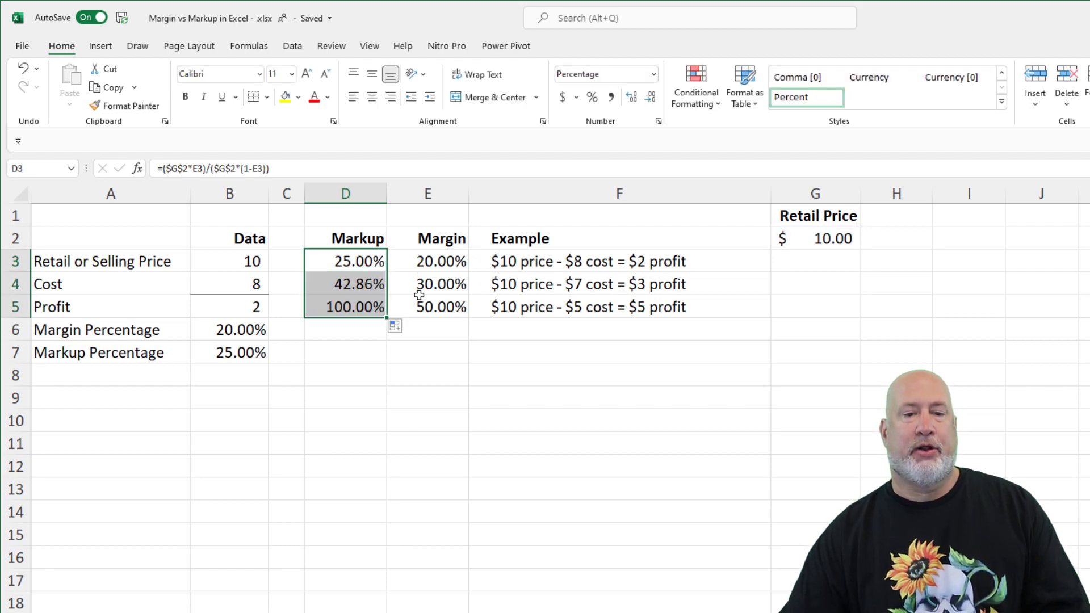
{"action": "left_click", "coordinate": [420, 296]}
{"action": "left_click", "coordinate": [468, 283]}
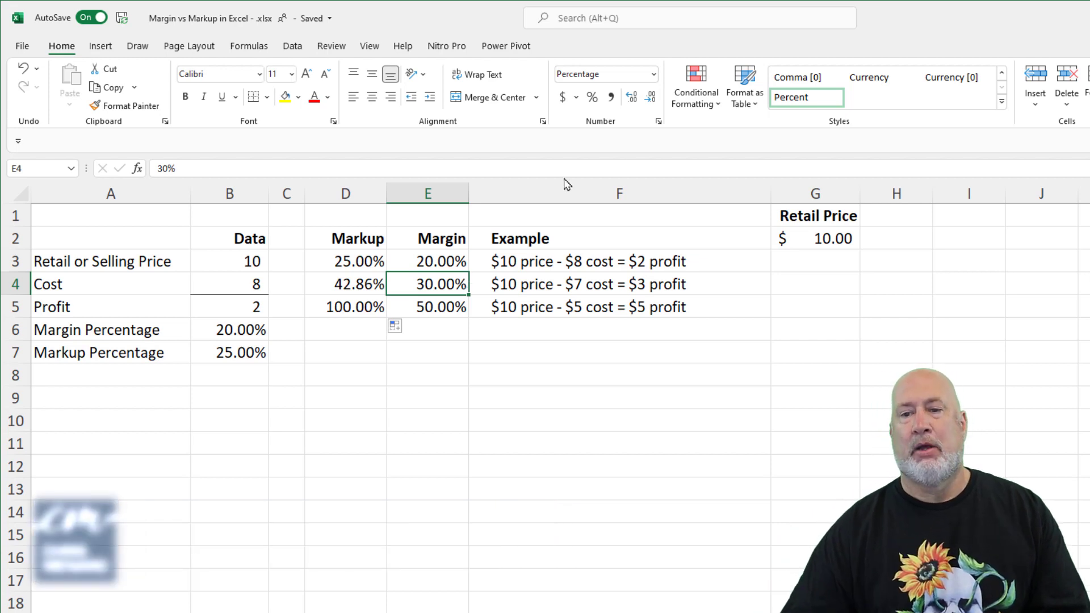
Change the G2 retail price to 12, then 18, then $22.00; markups stay unchanged.
{"action": "left_click", "coordinate": [797, 232]}
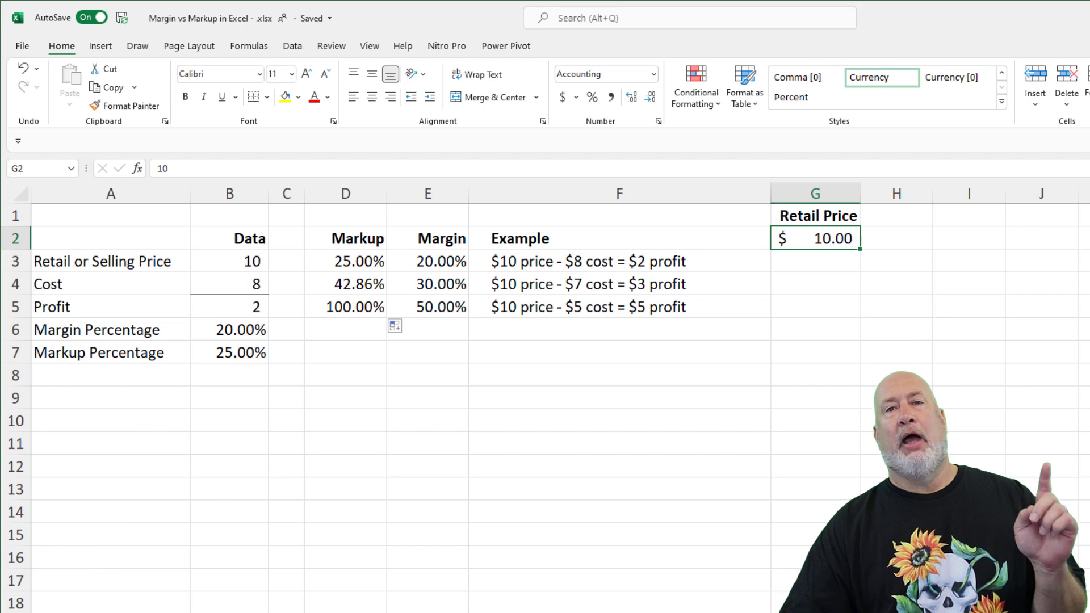
{"action": "key", "text": "F2"}
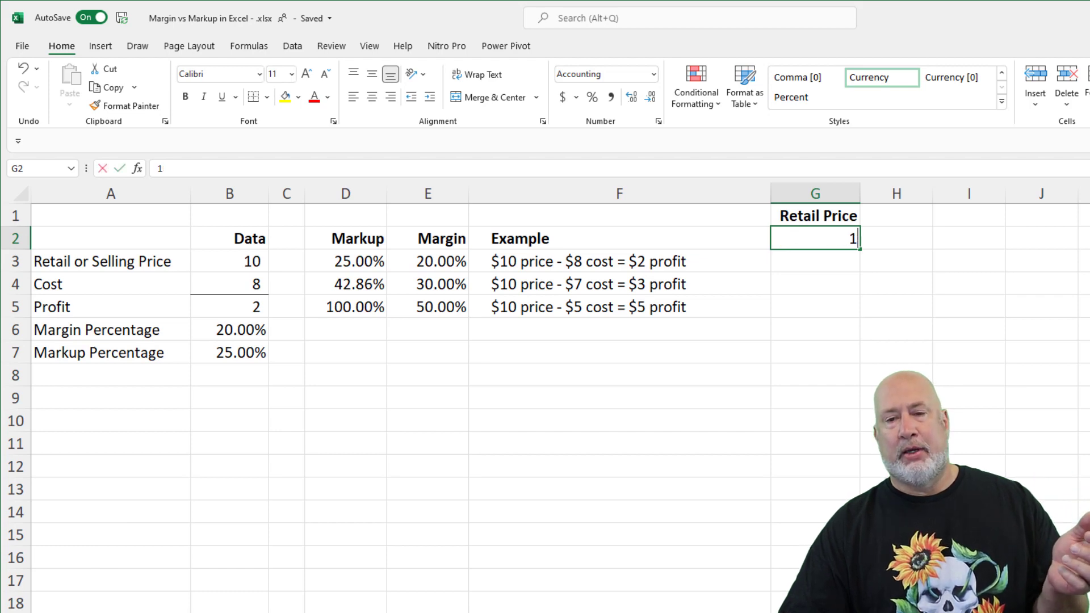
{"action": "key", "text": "BackSpace"}
{"action": "type", "text": "2"}
{"action": "key", "text": "ctrl+Return"}
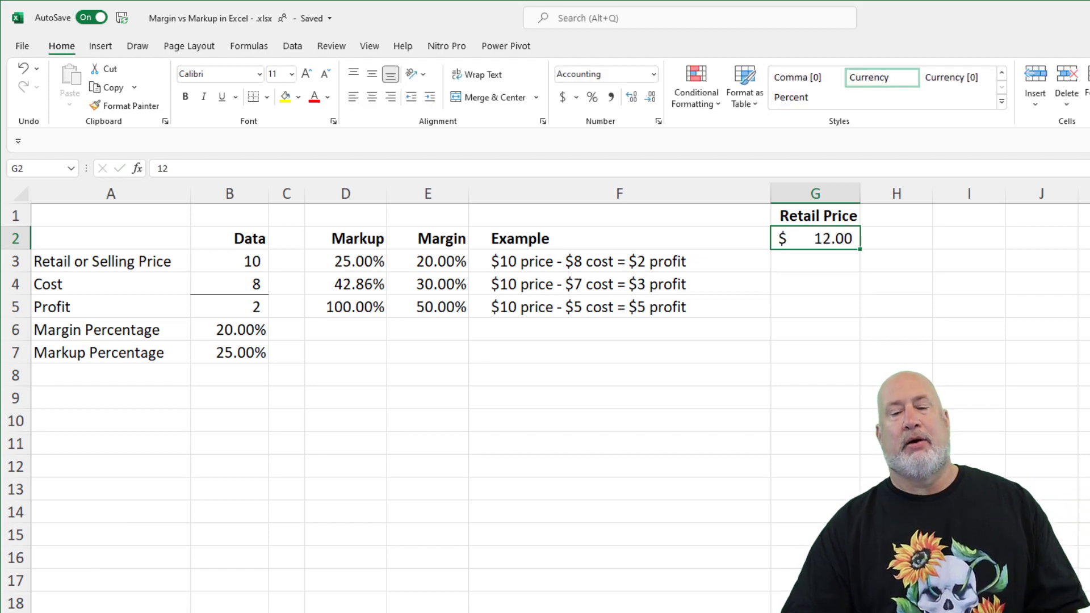
{"action": "type", "text": "18"}
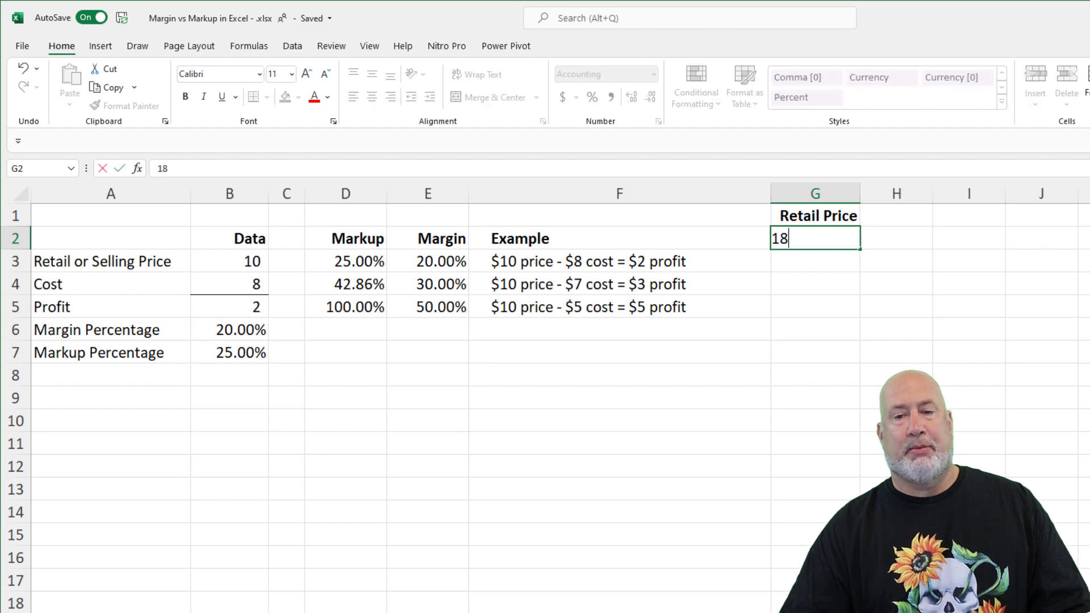
{"action": "key", "text": "ctrl+Return"}
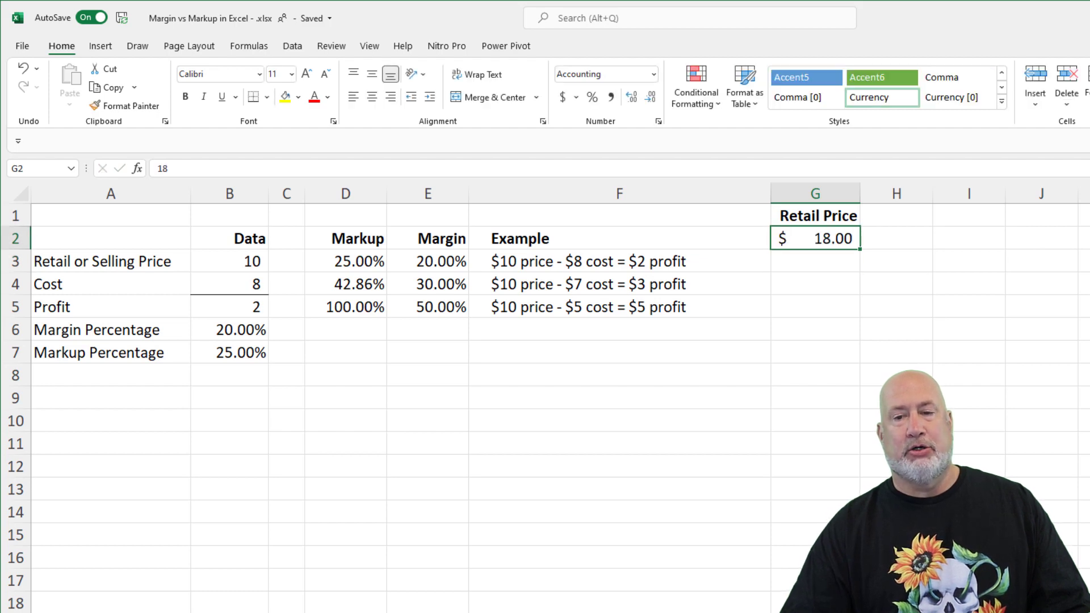
{"action": "type", "text": "22"}
{"action": "key", "text": "Return"}
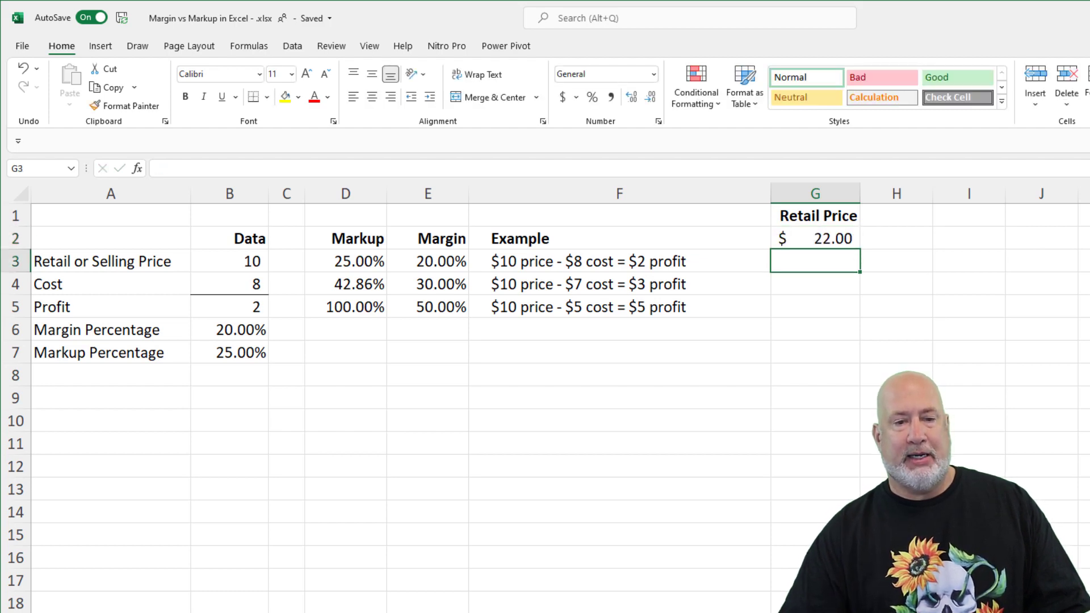